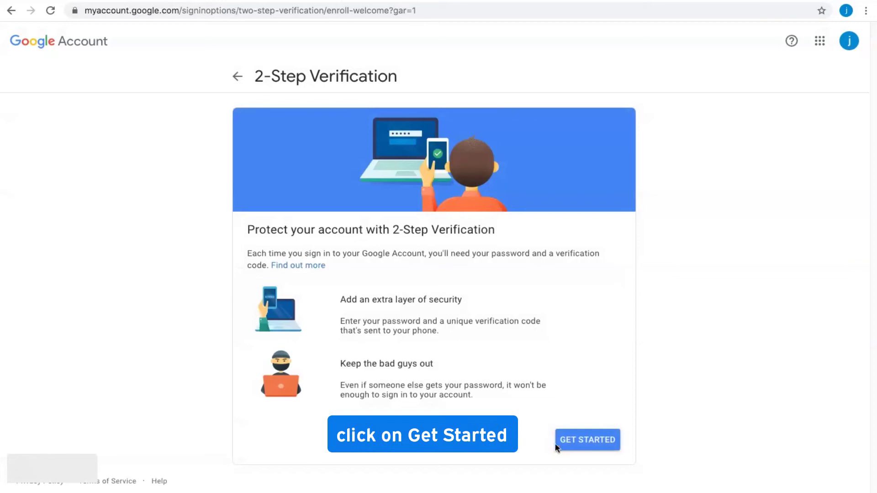
# Step: Begin 2-Step Verification setup and confirm the account password
pyautogui.click(577, 444)
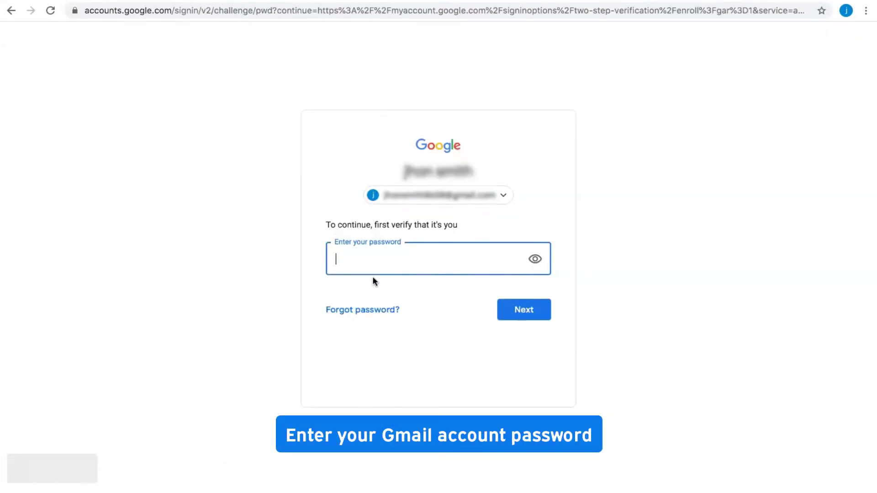
pyautogui.write('••••••••••')
pyautogui.press('Return')
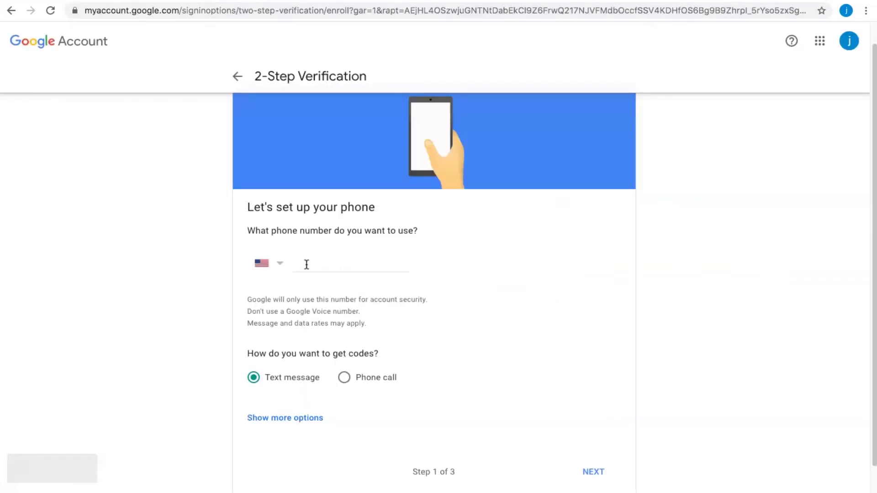
# Step: Paste in the phone number for codes and choose delivery by text message
pyautogui.click(305, 266)
pyautogui.hotkey('ctrl', 'v')
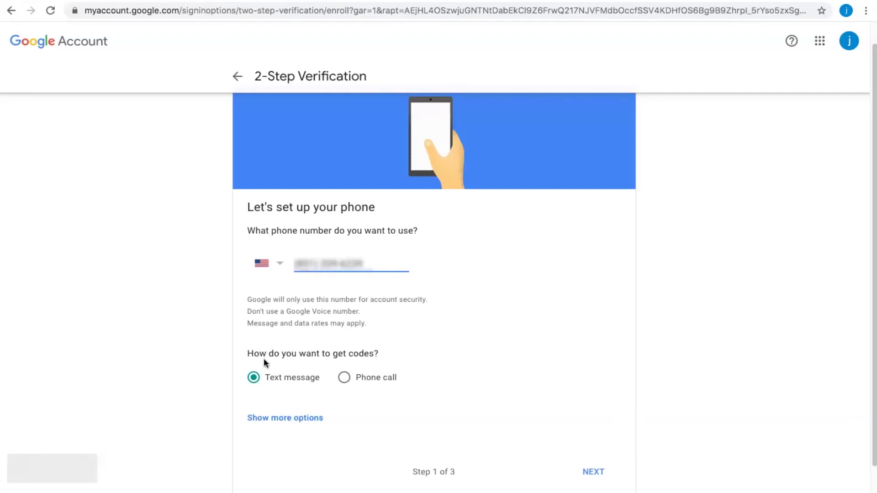
pyautogui.click(254, 377)
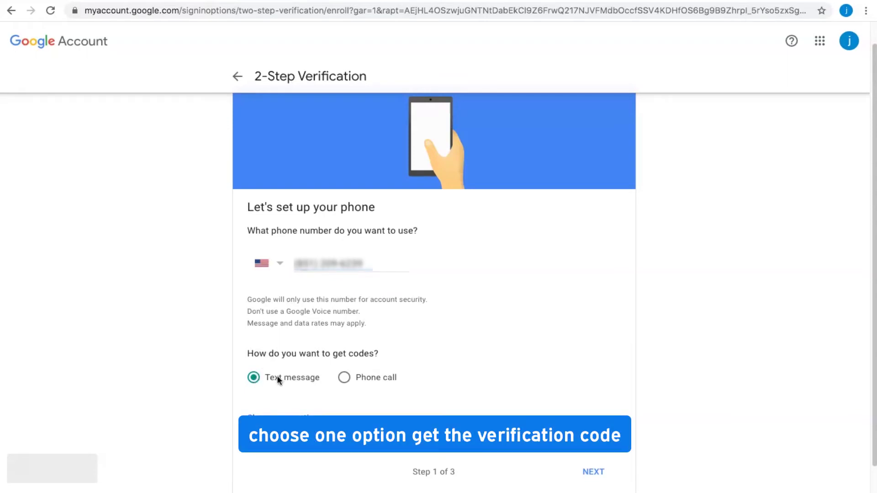
pyautogui.click(345, 378)
pyautogui.click(255, 377)
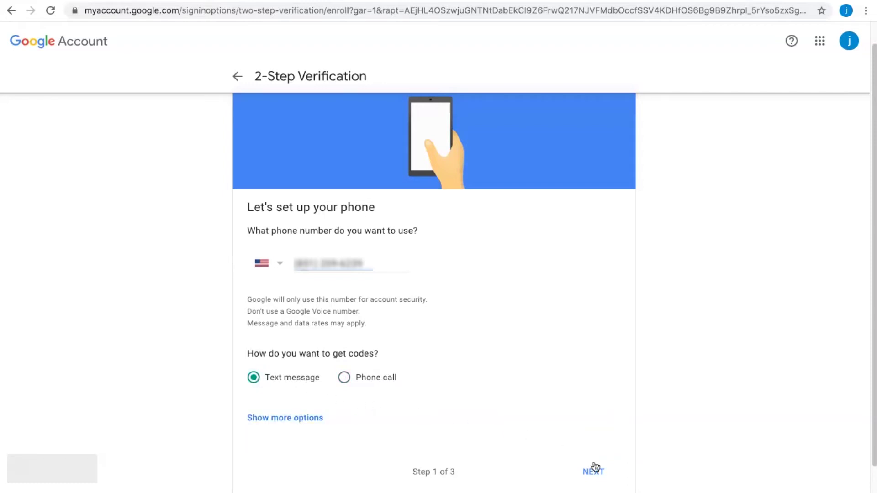
# Step: Send the code, enter the texted six-digit code, and turn on 2-Step Verification
pyautogui.click(594, 471)
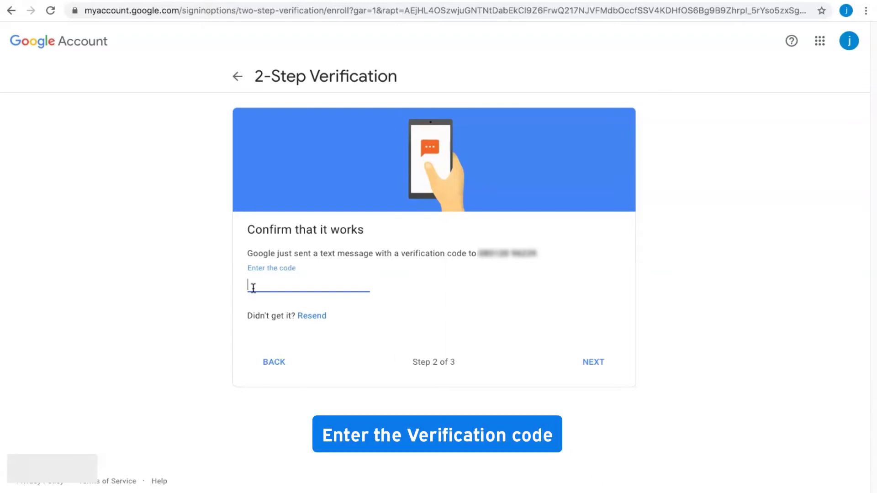
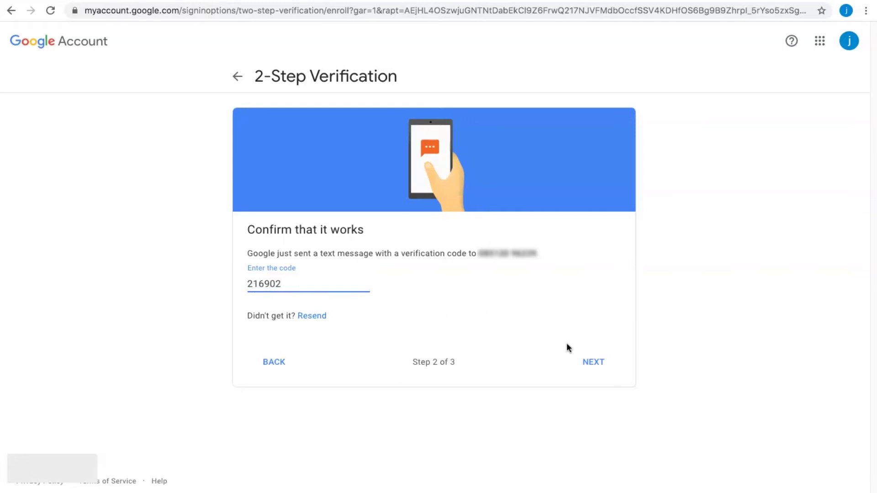
pyautogui.click(593, 363)
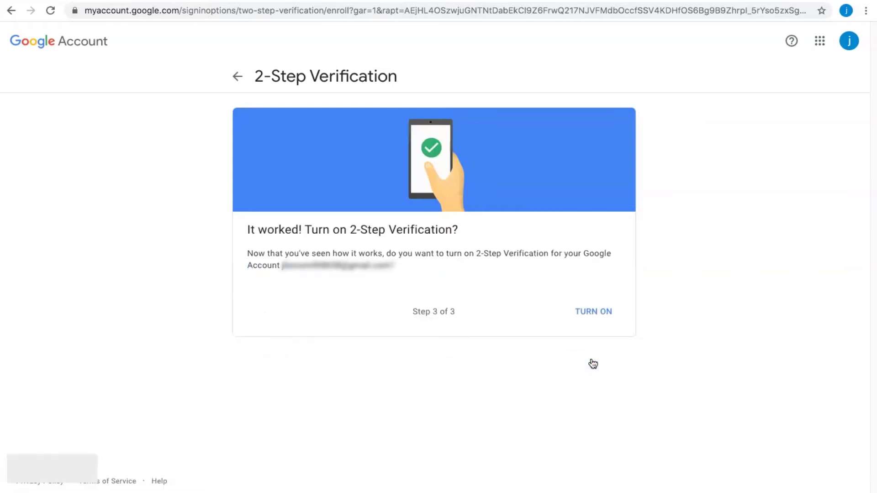
pyautogui.click(598, 313)
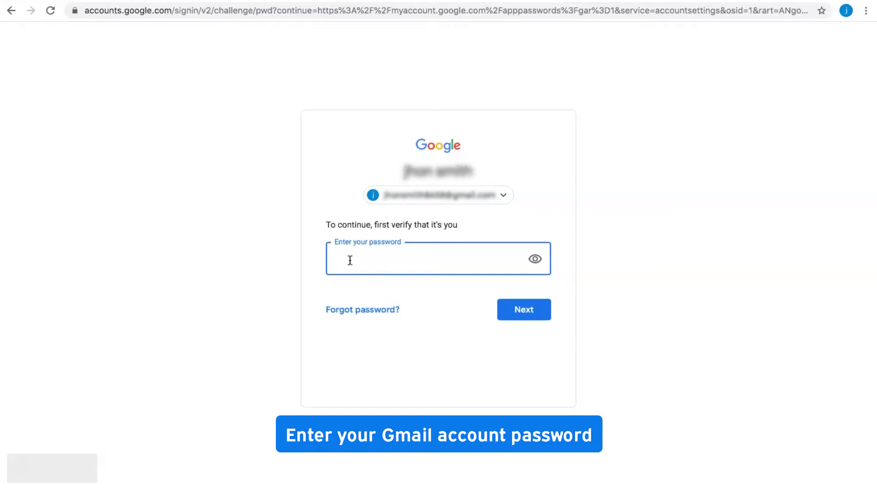
# Step: Re-enter the account password and generate an app password for a custom app named 'macuncle'
pyautogui.write('••••••••••')
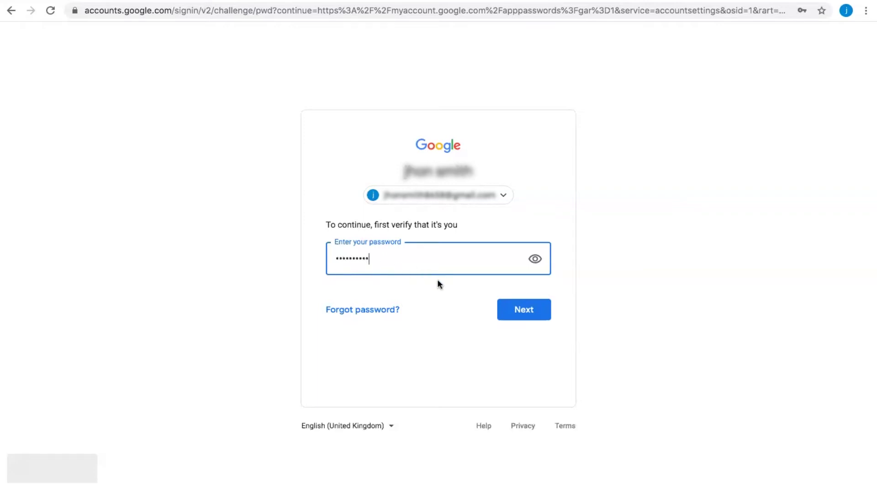
pyautogui.click(516, 309)
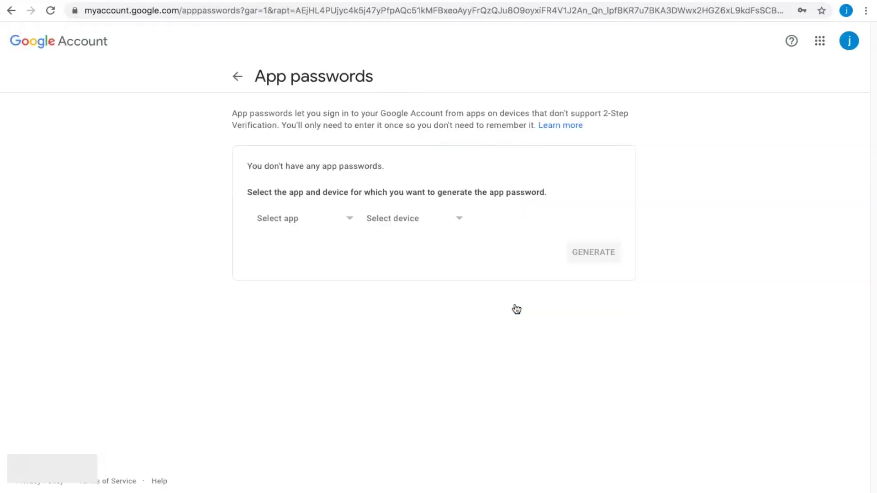
pyautogui.click(350, 220)
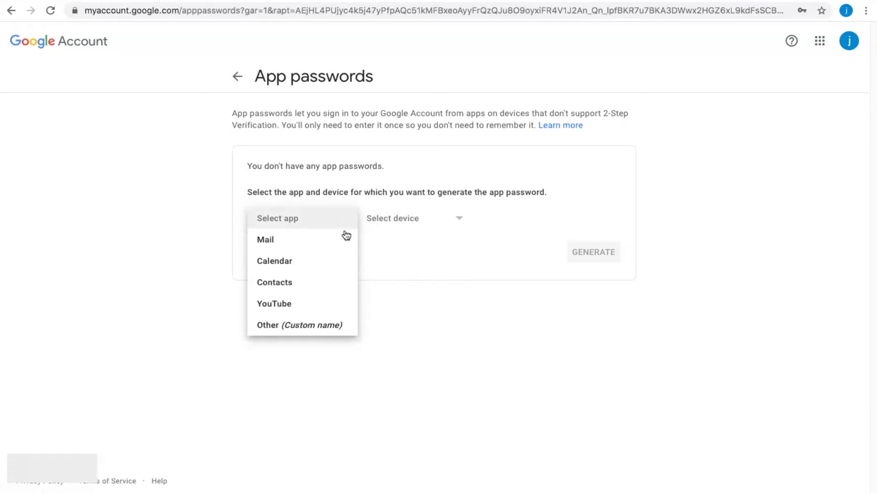
pyautogui.click(332, 323)
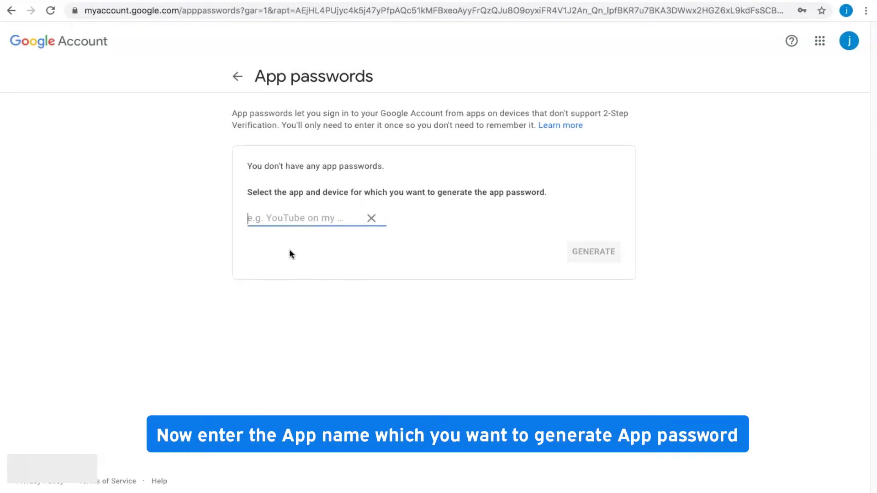
pyautogui.write('mac')
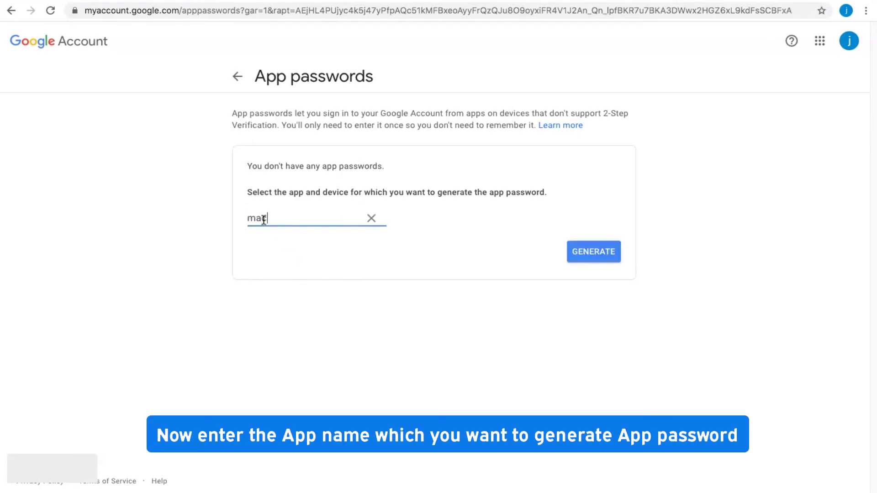
pyautogui.write('uncle')
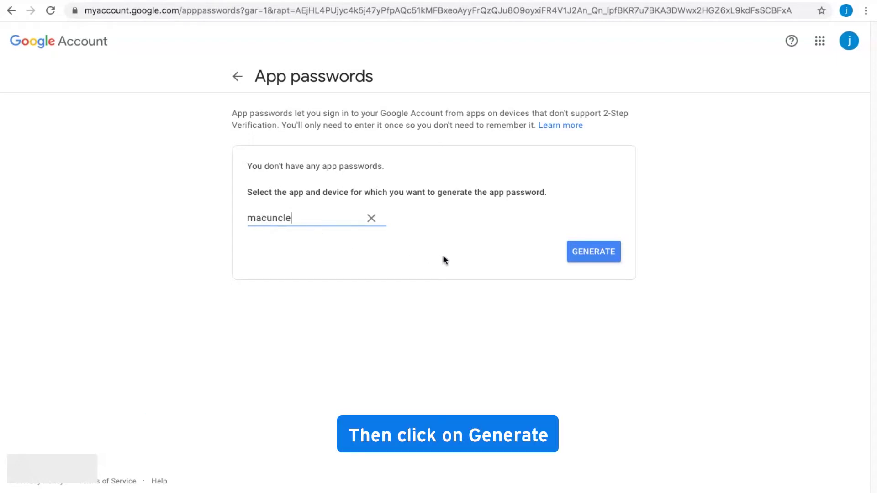
pyautogui.click(592, 255)
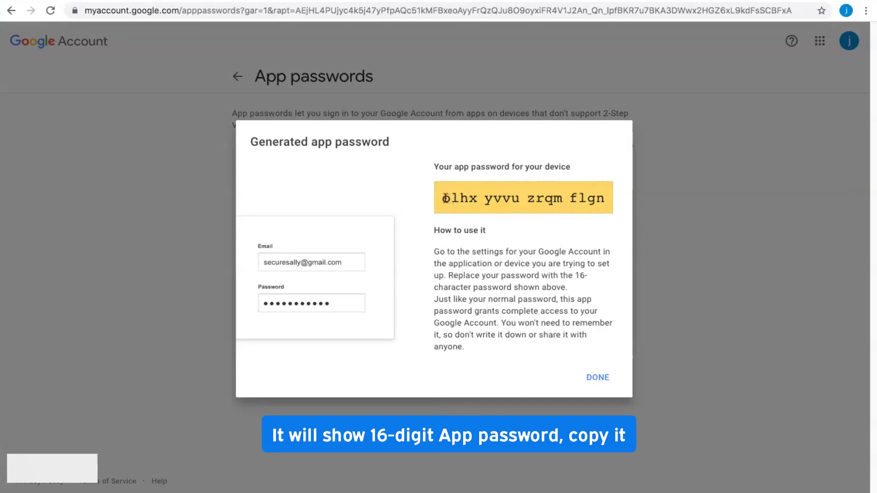
# Step: Select the generated 16-character app password and copy it to the clipboard
pyautogui.moveTo(441, 199); pyautogui.dragTo(489, 203)
pyautogui.doubleClick(562, 197)
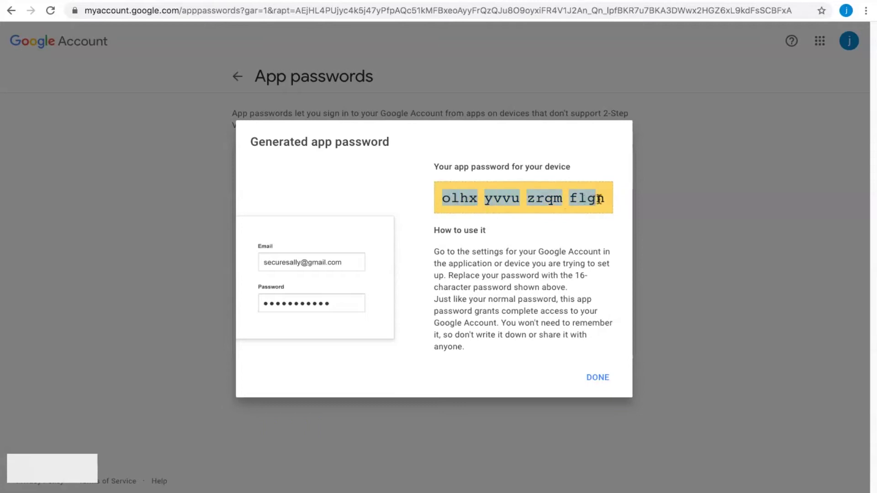
pyautogui.rightClick(602, 198)
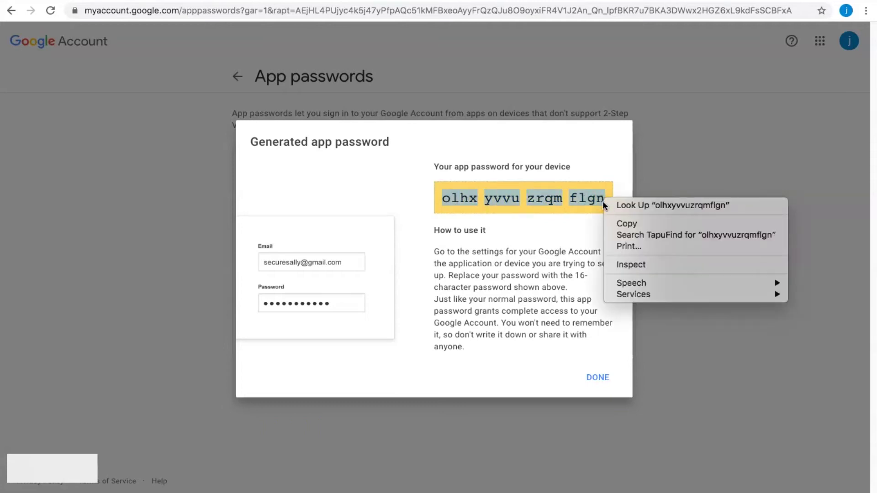
pyautogui.click(614, 221)
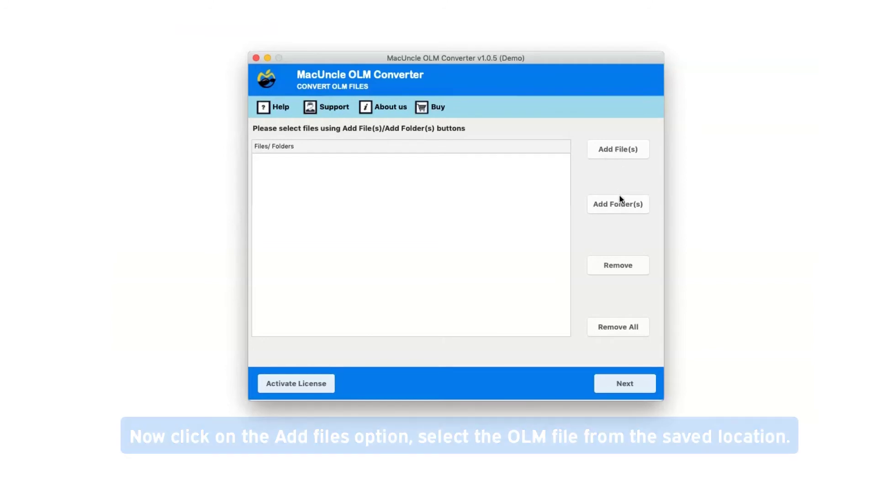
# Step: Add admin.olm from the OLM folder to the conversion list
pyautogui.click(617, 148)
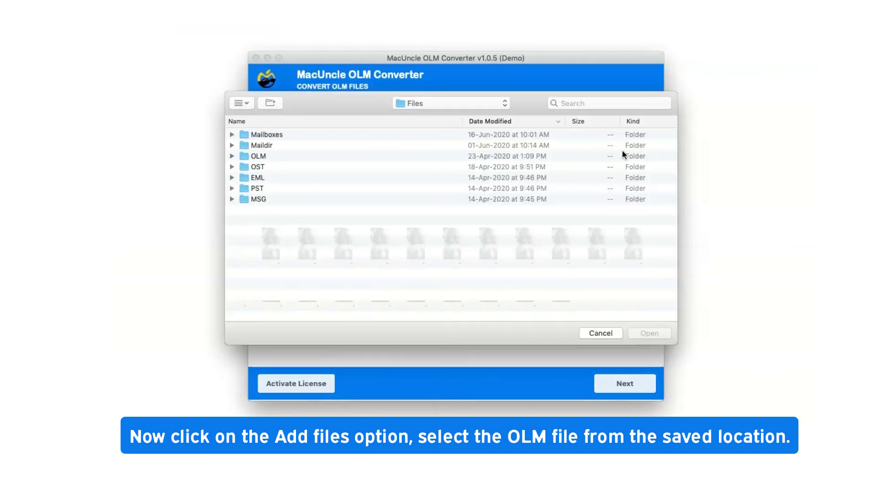
pyautogui.doubleClick(249, 156)
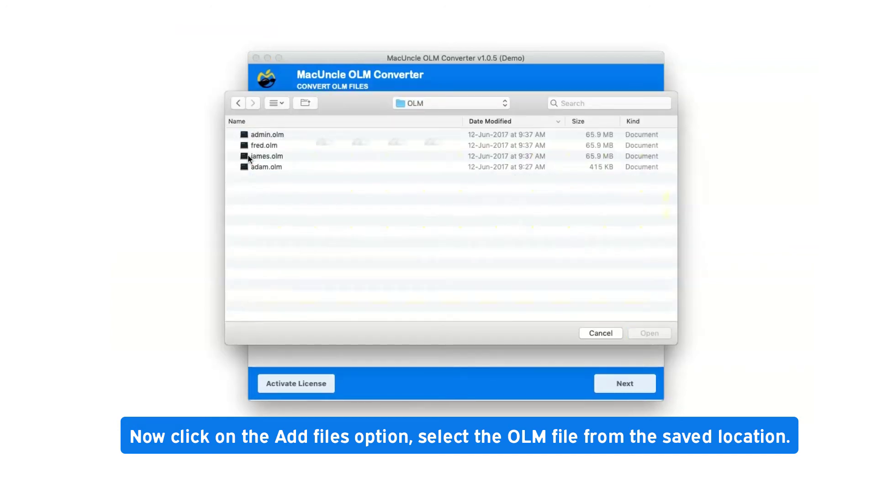
pyautogui.click(264, 137)
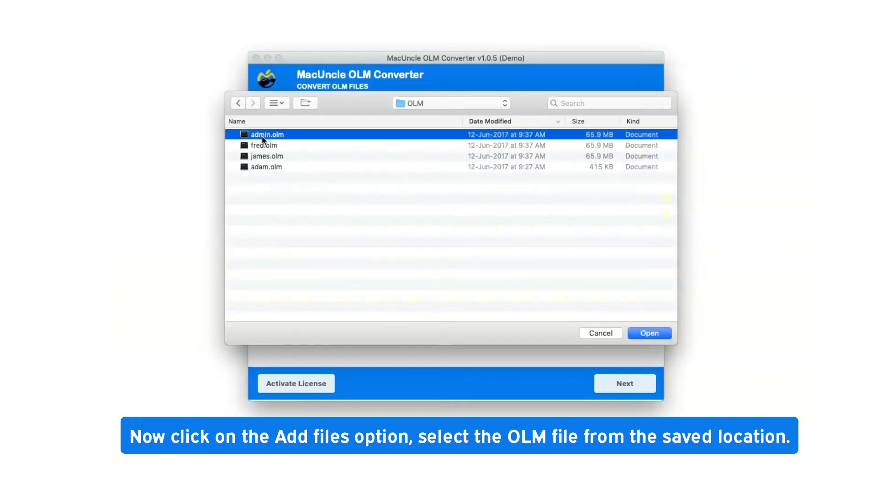
pyautogui.click(644, 333)
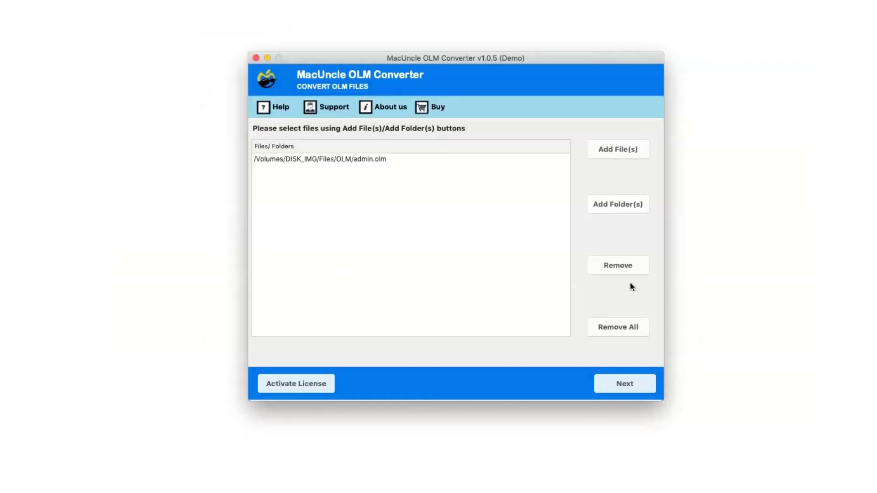
# Step: Add the whole OLM folder as a second entry in the conversion list
pyautogui.click(614, 204)
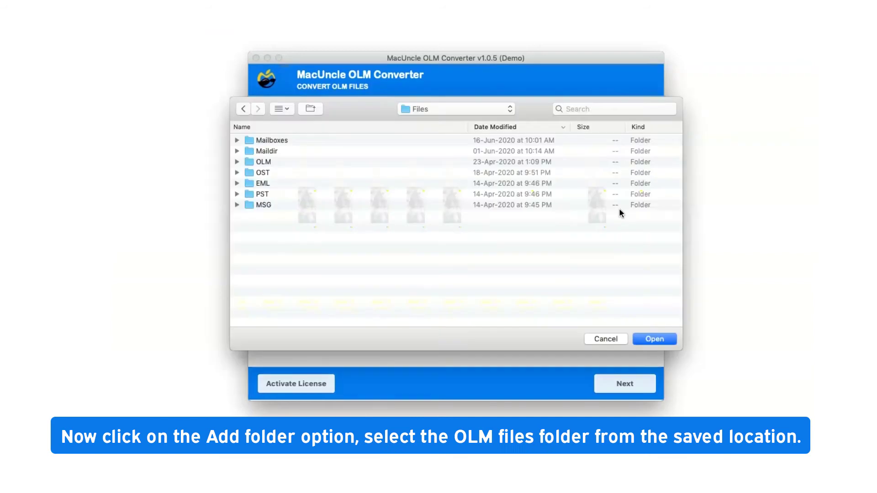
pyautogui.click(263, 163)
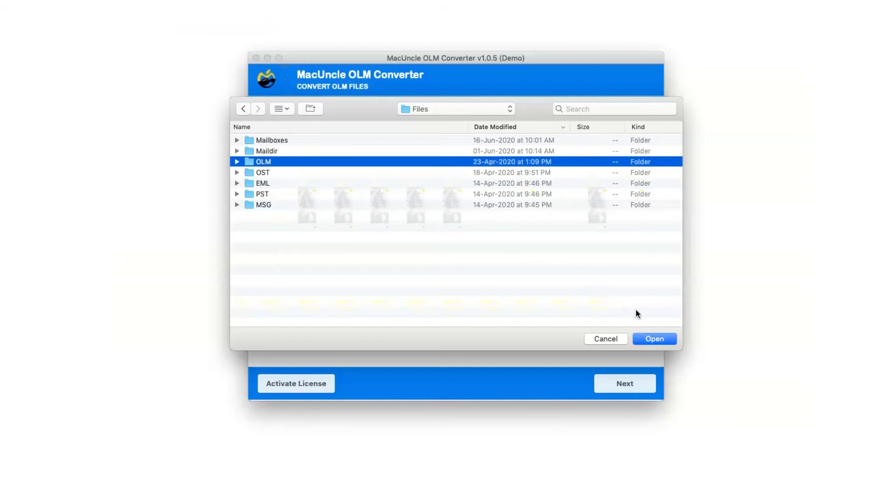
pyautogui.click(654, 337)
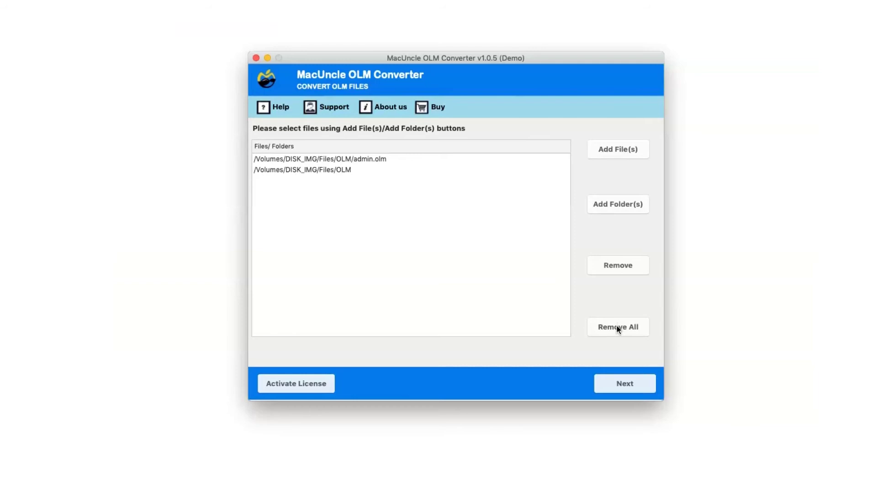
# Step: Remove the separate admin.olm entry, scan the OLM folder, and expand admin.olm among its four mailboxes
pyautogui.click(373, 158)
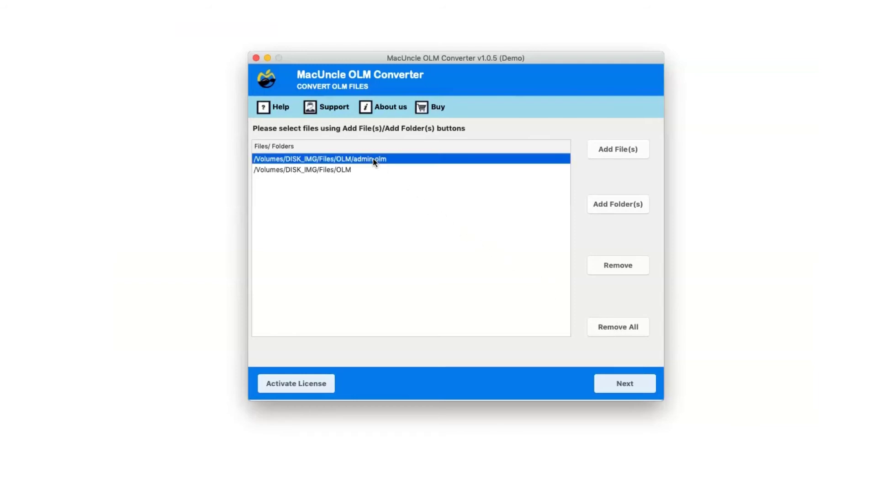
pyautogui.click(613, 267)
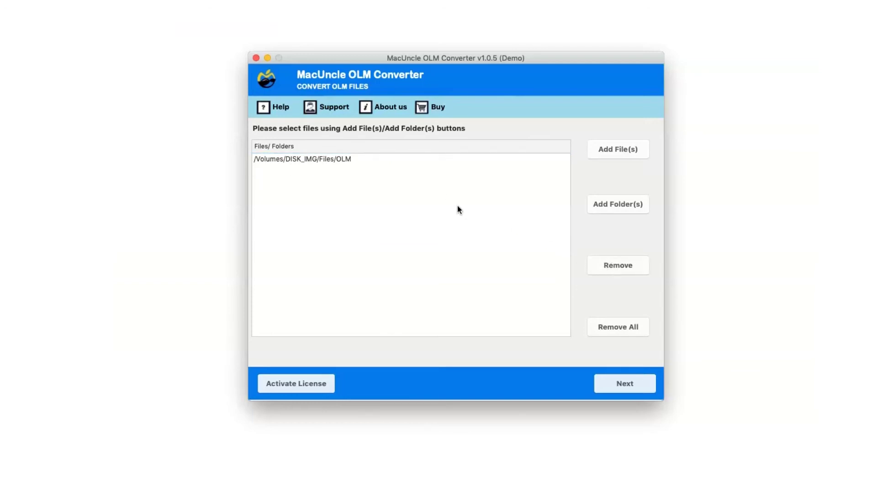
pyautogui.click(348, 159)
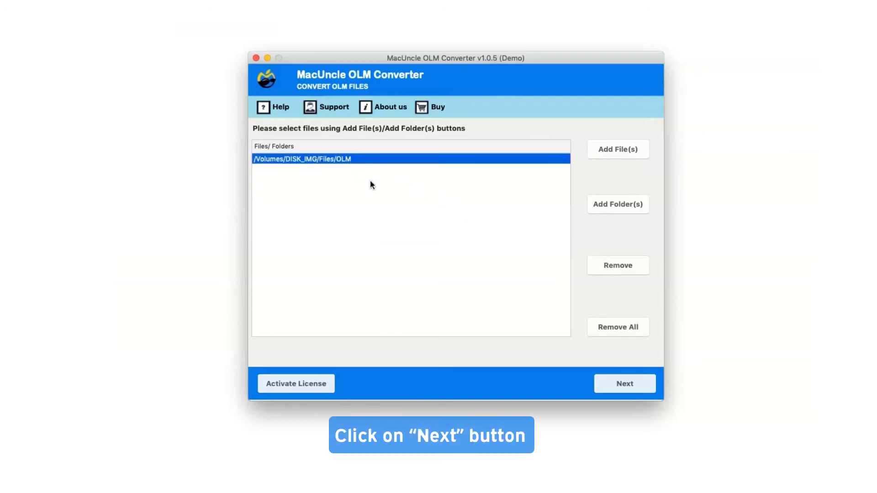
pyautogui.click(629, 380)
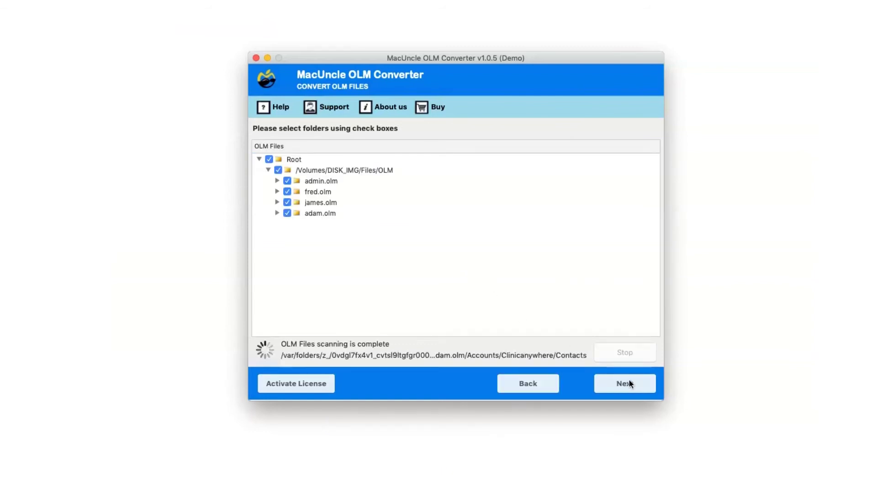
pyautogui.click(278, 182)
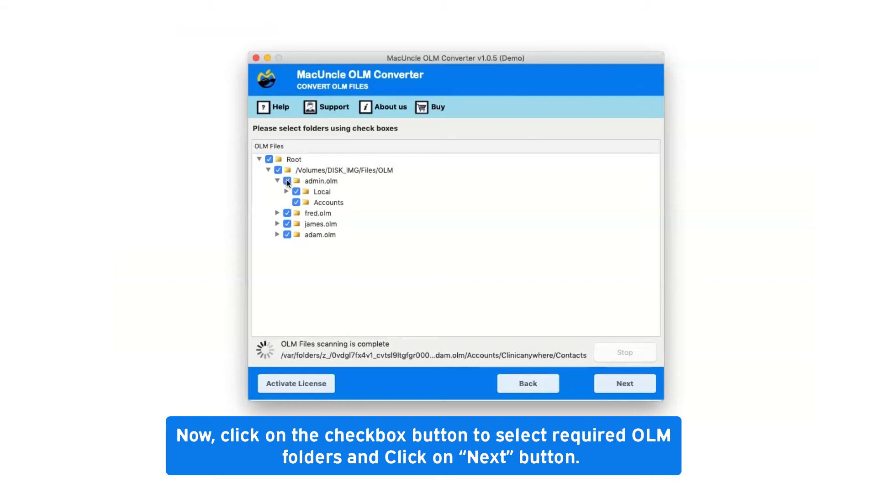
# Step: Proceed with all mailboxes checked and choose IMAP as the saving option
pyautogui.click(626, 382)
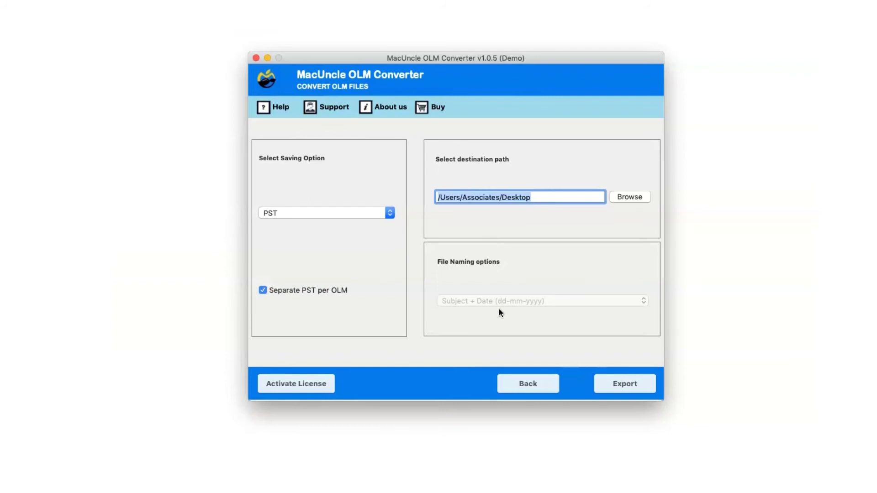
pyautogui.click(390, 215)
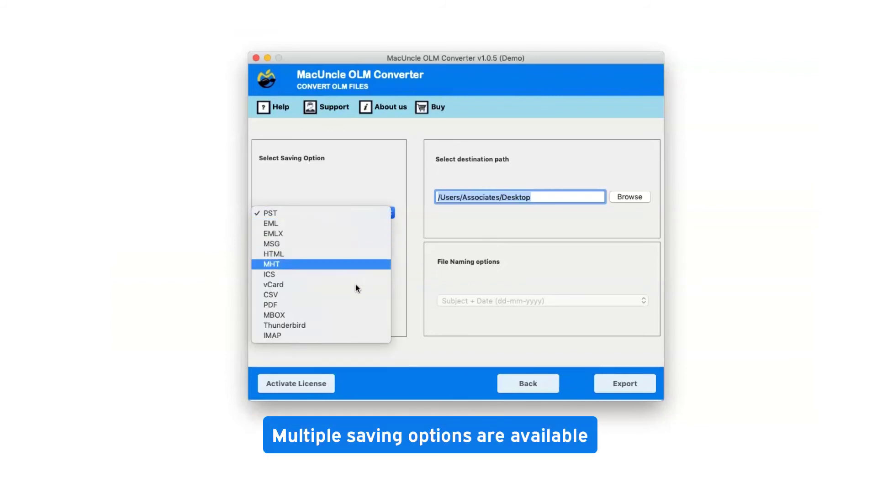
pyautogui.click(336, 337)
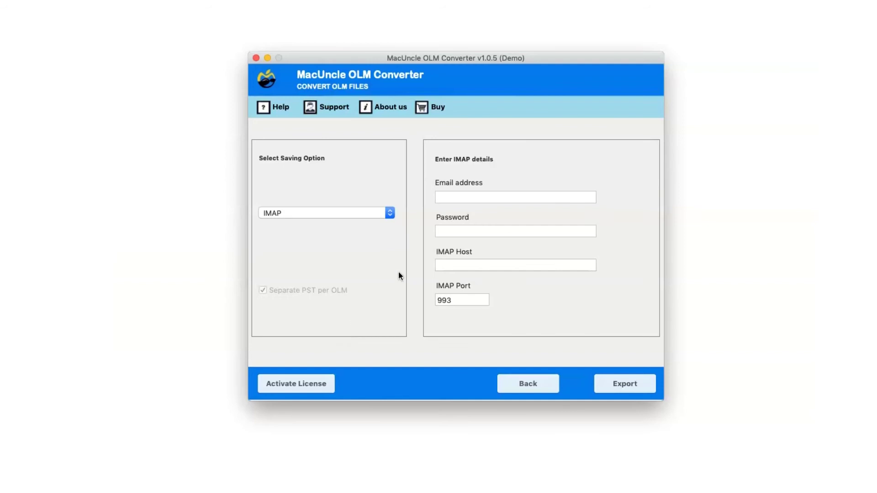
# Step: Enter the Gmail address, its app password, and host imap.gmail.com, keeping port 993
pyautogui.click(442, 197)
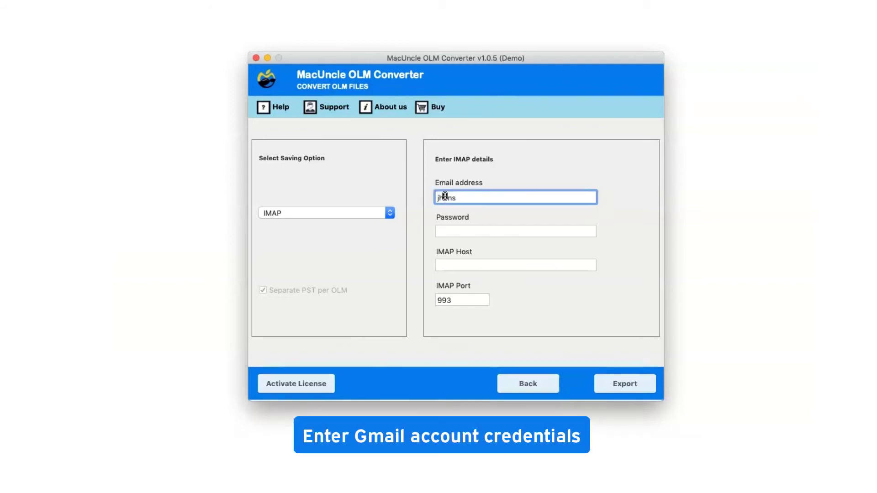
pyautogui.click(446, 230)
pyautogui.write('••••••••')
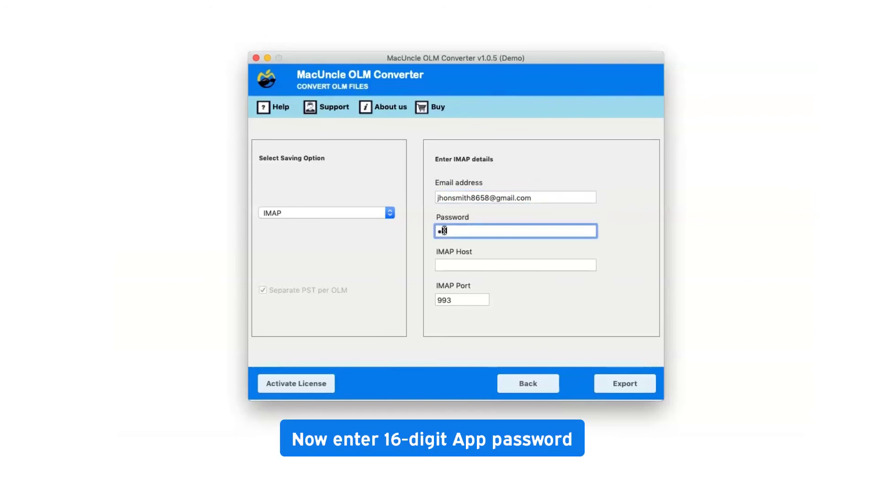
pyautogui.write('••••••••')
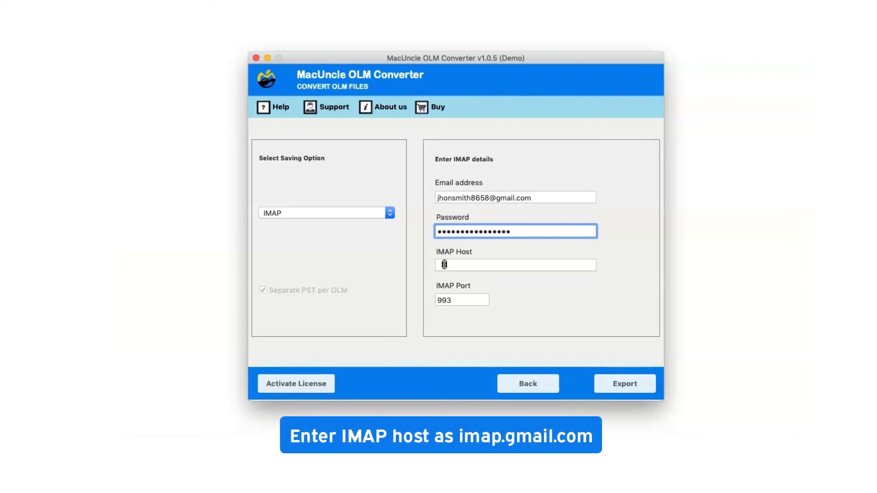
pyautogui.click(444, 265)
pyautogui.write('imap.gmail.com')
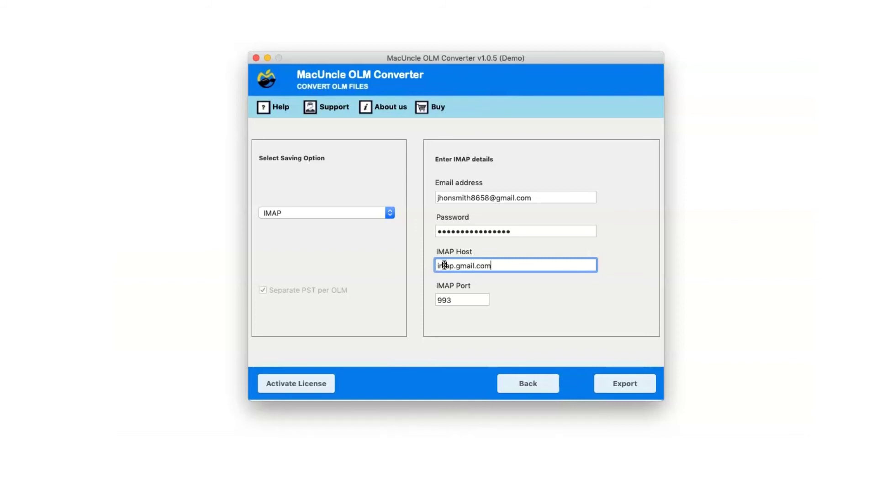
pyautogui.click(458, 300)
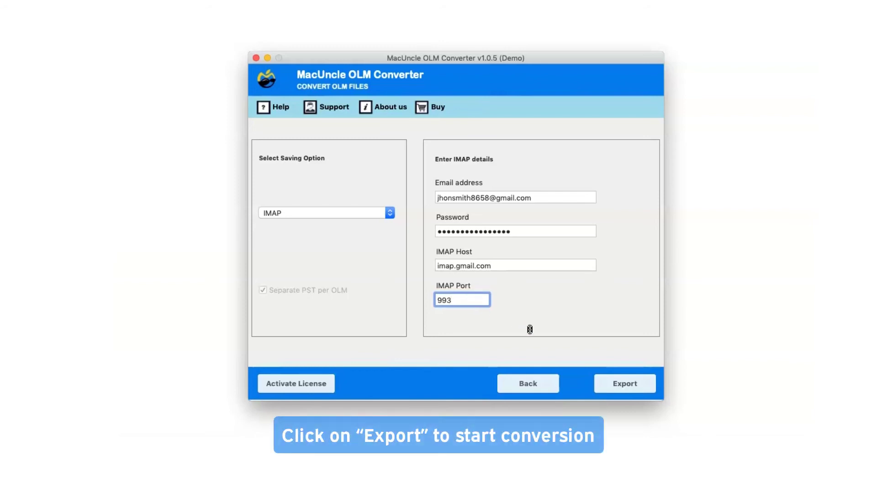
# Step: Export the four mailboxes to Gmail over IMAP and dismiss the Conversion Complete message
pyautogui.click(625, 385)
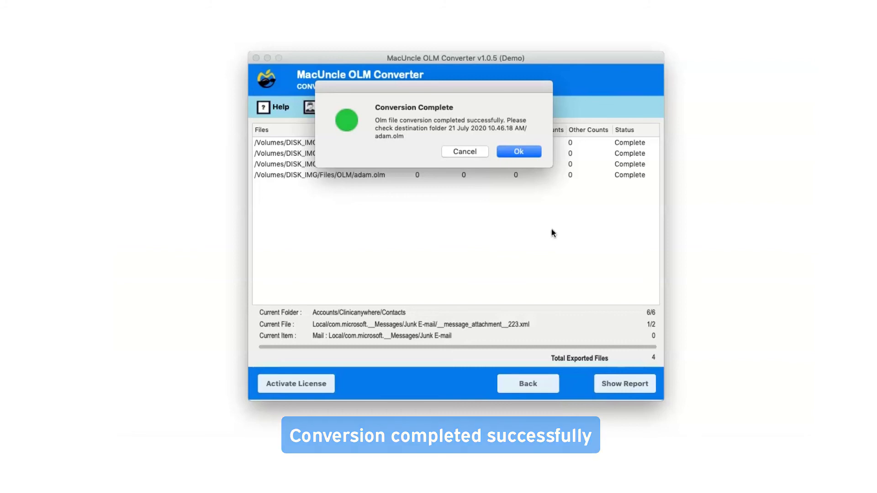
pyautogui.click(517, 153)
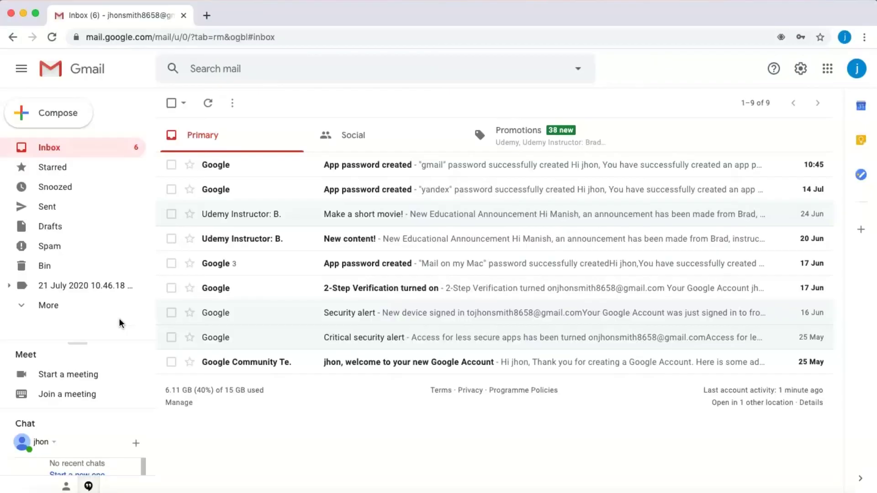
# Step: Expand the '21 July 2020 10.46.18' label and view the 20 emails in admin.olm's Outbox
pyautogui.click(8, 285)
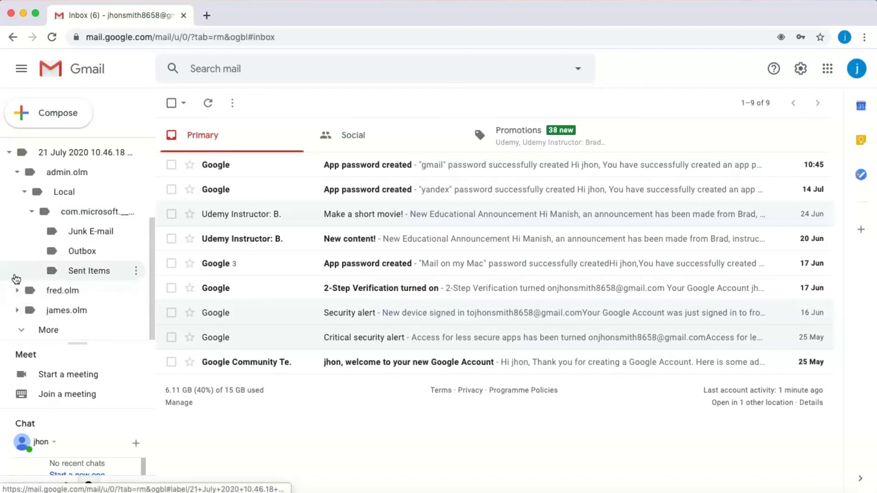
pyautogui.click(72, 256)
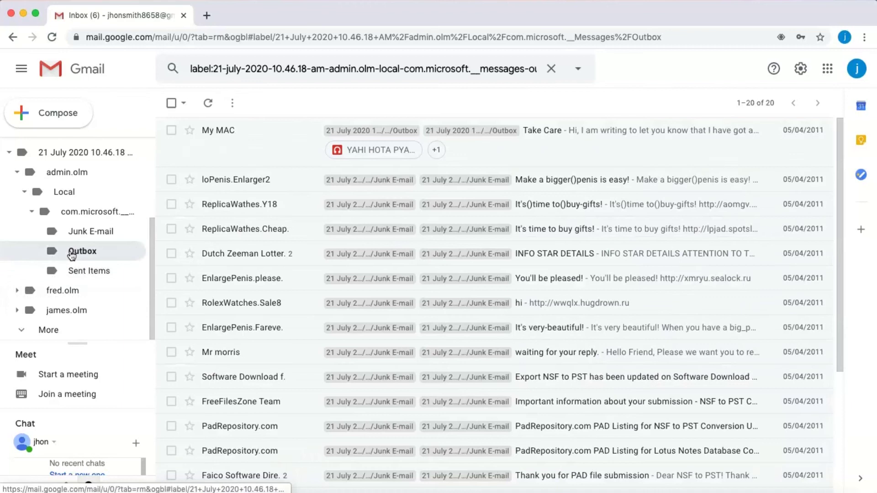